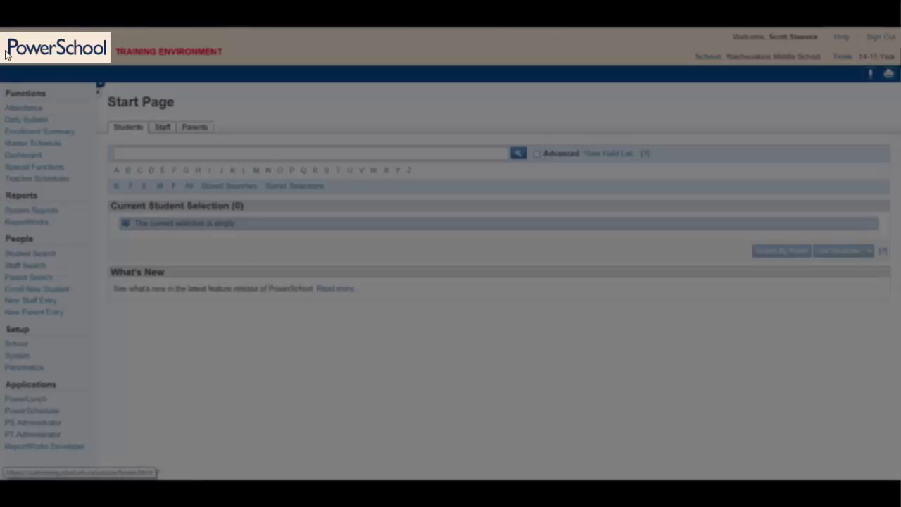
left_click(6, 55)
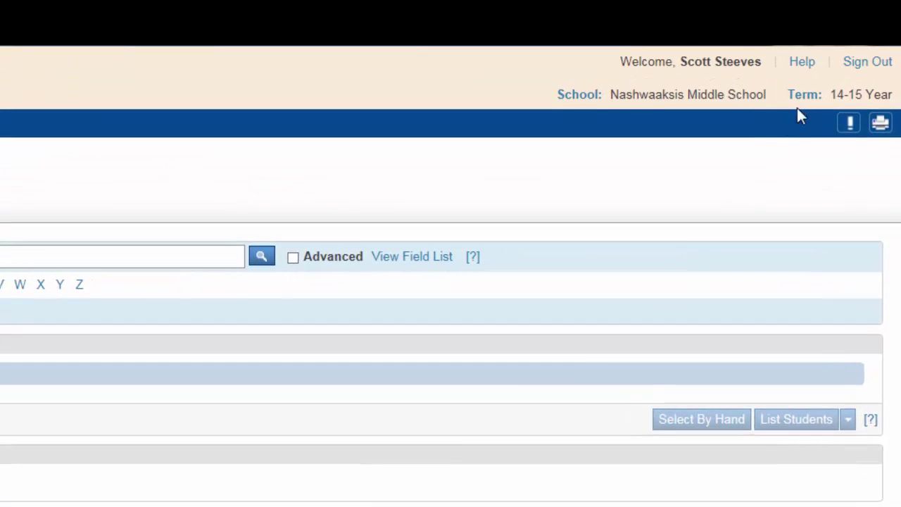
left_click(802, 96)
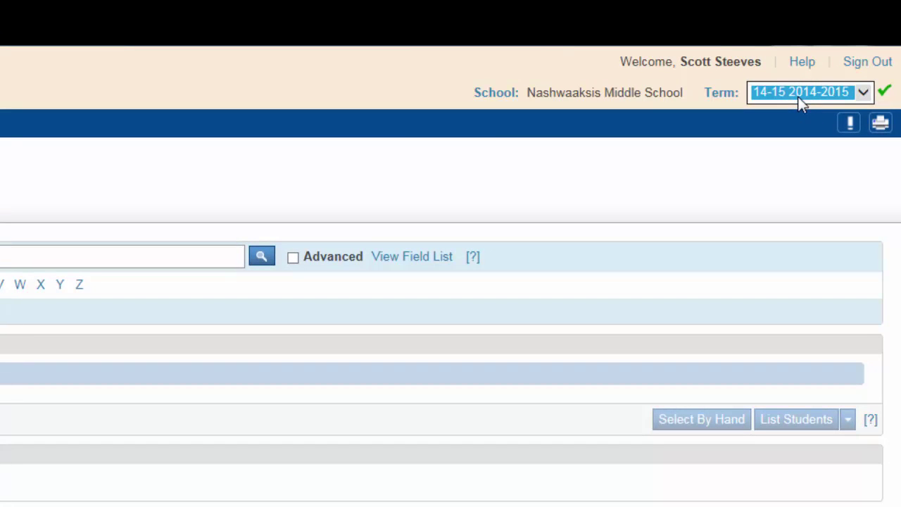
left_click(863, 94)
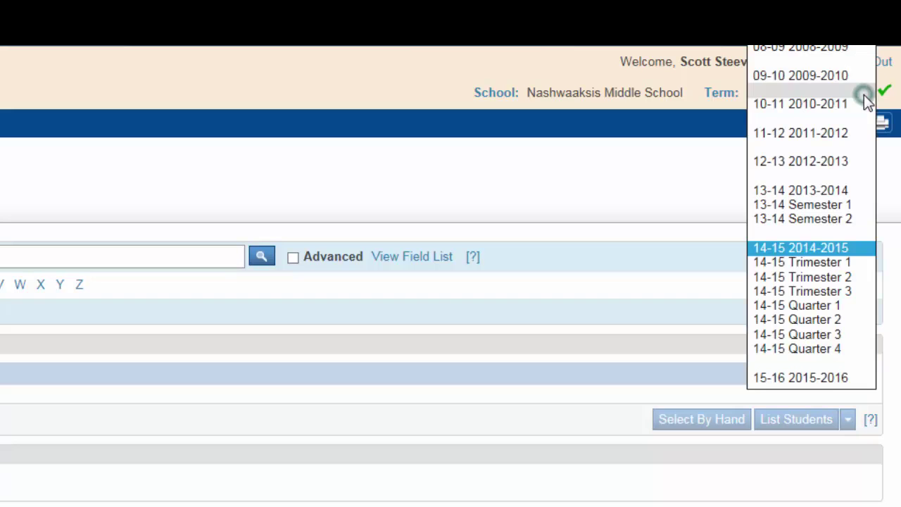
left_click(832, 381)
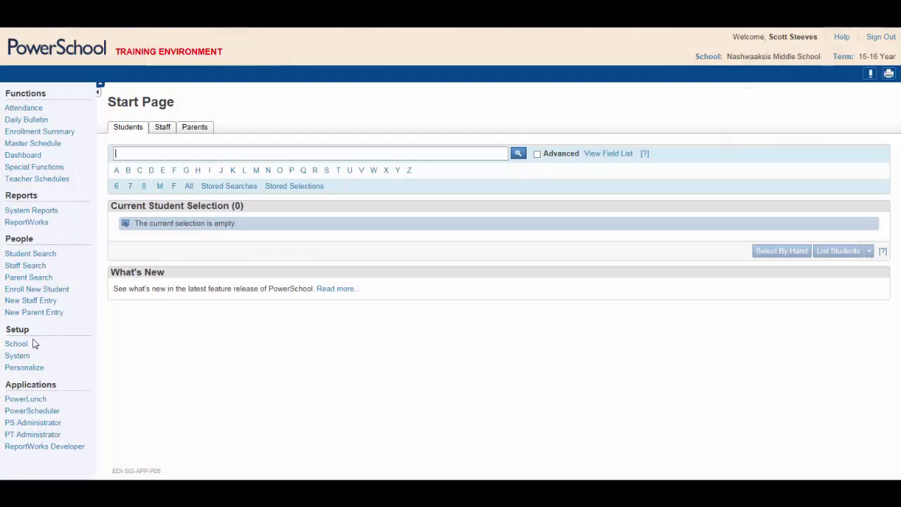
- Go to School Setup and open Sections under Scheduling
left_click(23, 344)
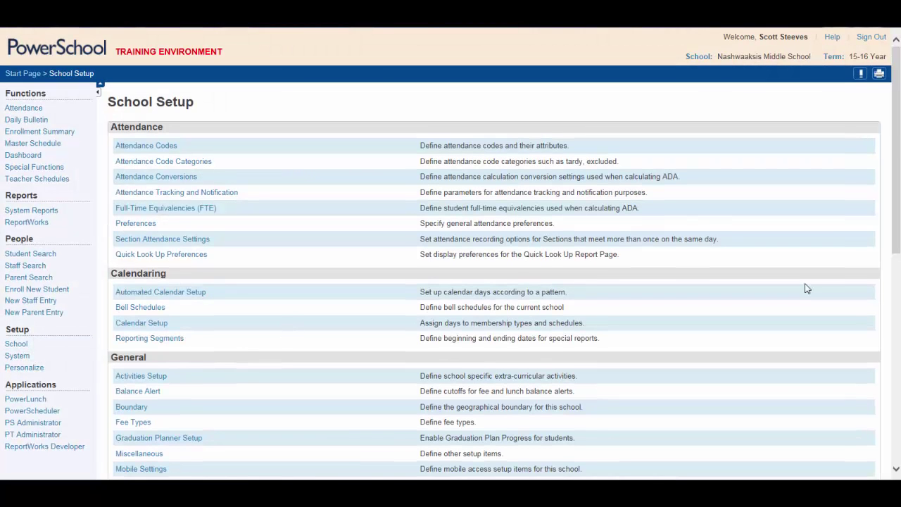
left_click_drag(897, 161, 899, 370)
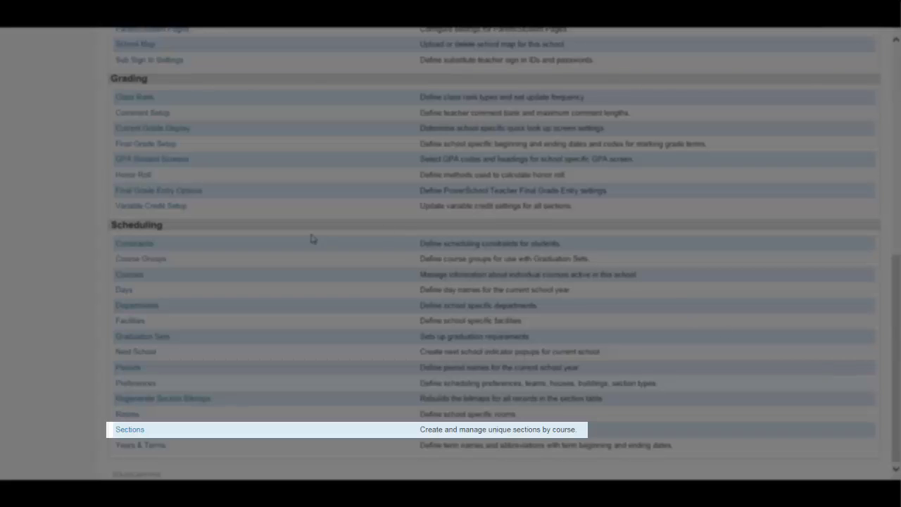
left_click(123, 432)
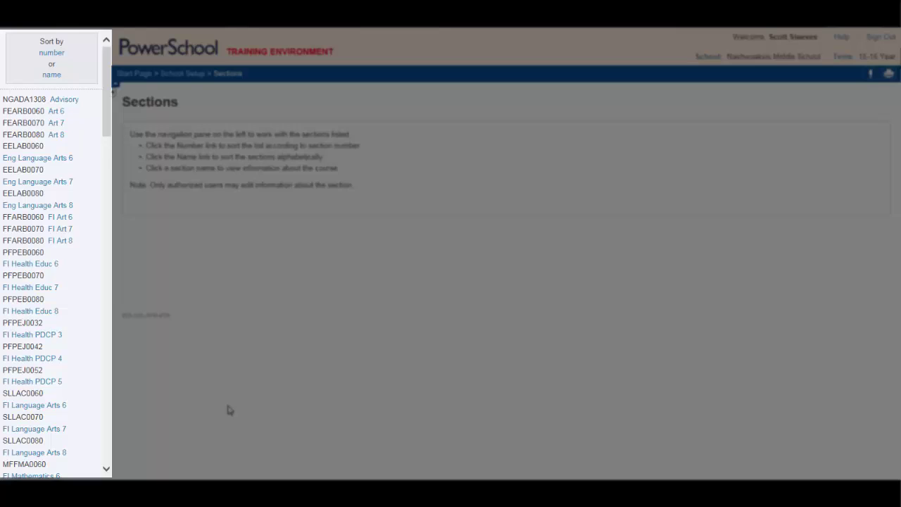
- Sort the section list by number and by name, then search the page for a course
left_click(49, 54)
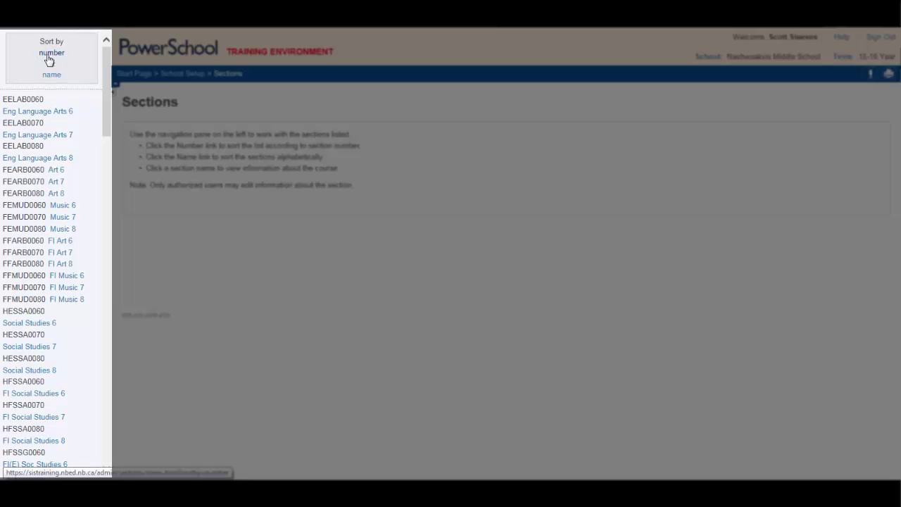
left_click(52, 74)
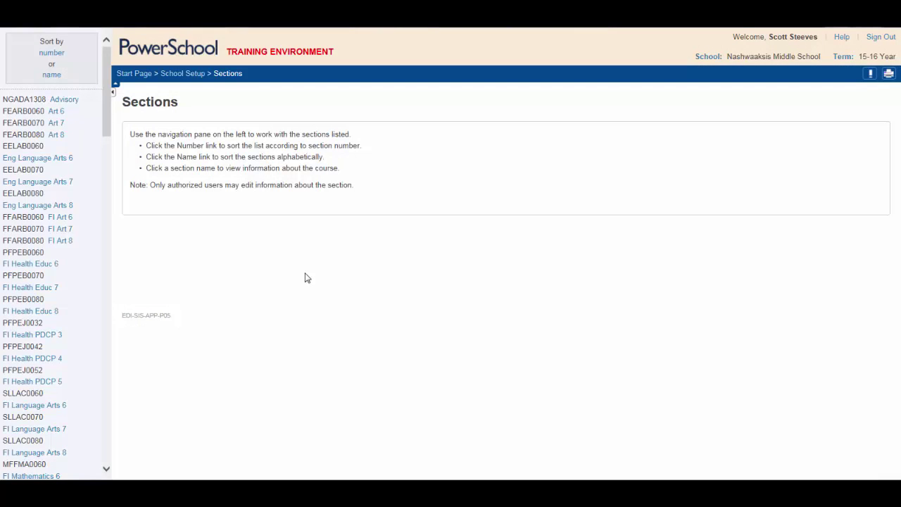
key("ctrl+f")
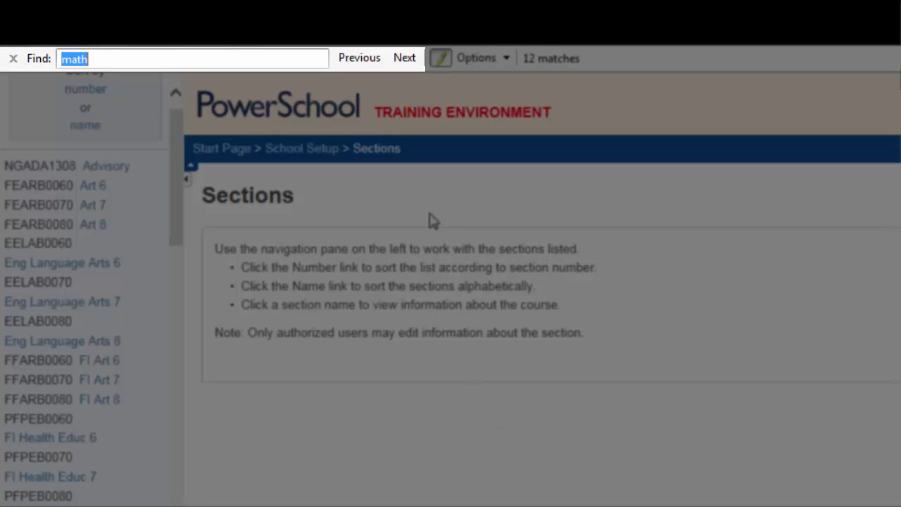
left_click(161, 59)
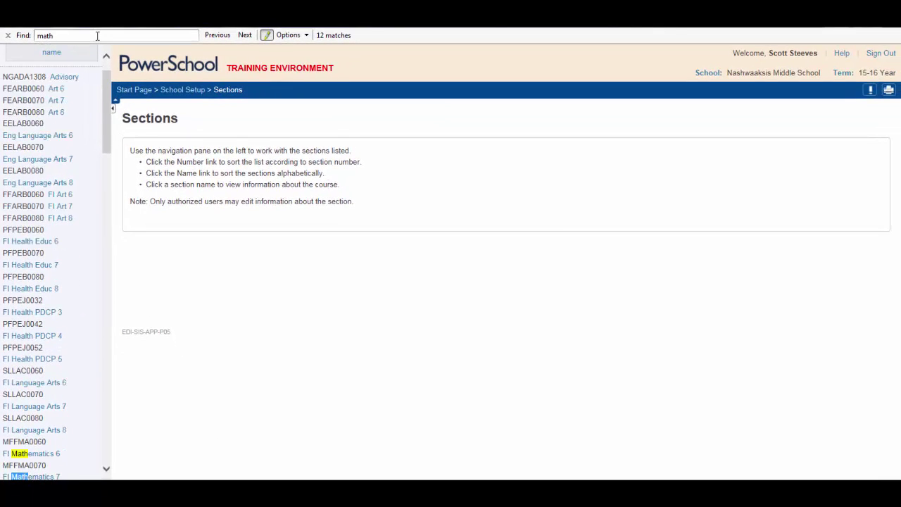
- Review the Math matches and open the Eng Language Arts 6 course
left_click_drag(108, 106, 109, 165)
left_click(95, 141)
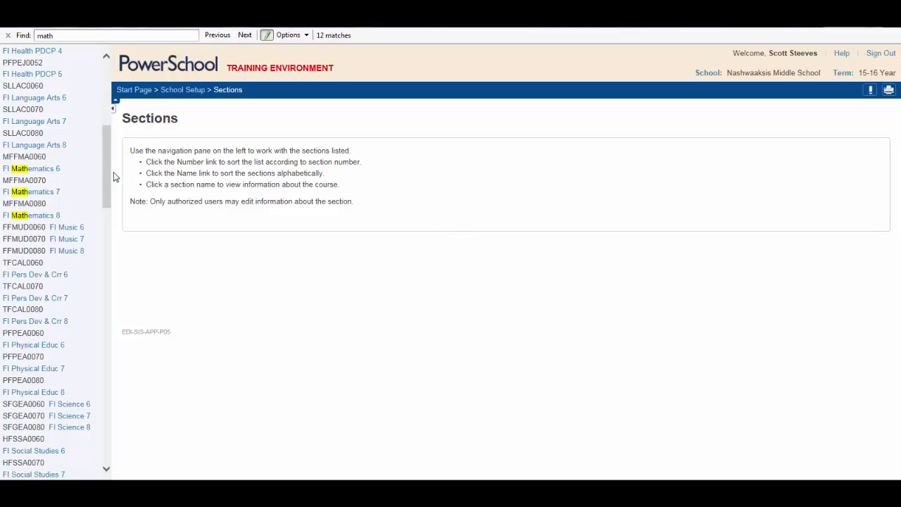
left_click_drag(104, 175, 99, 95)
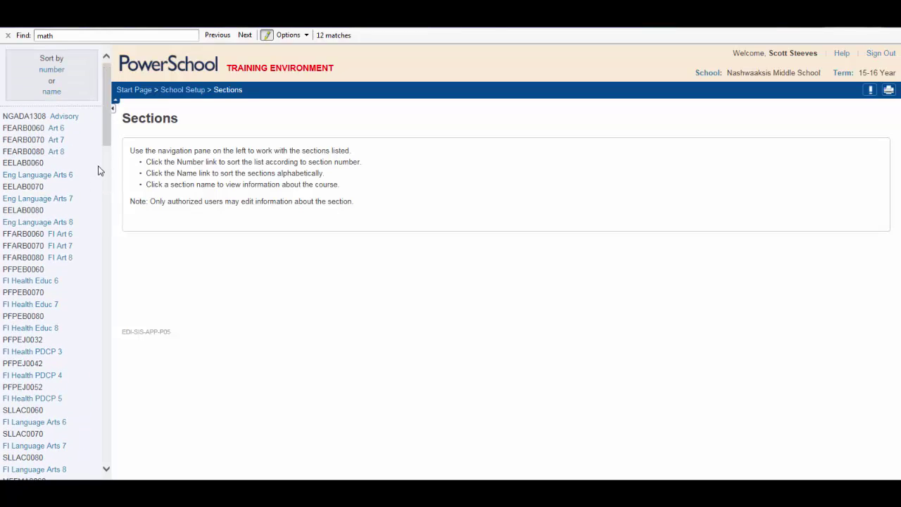
left_click(30, 177)
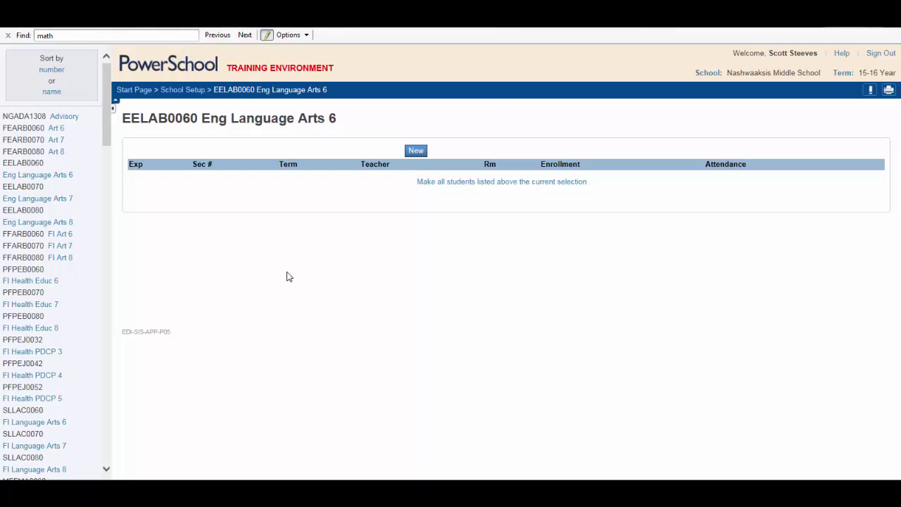
- Start a new Eng Language Arts 6 section in the 2015-2016 term
left_click(416, 151)
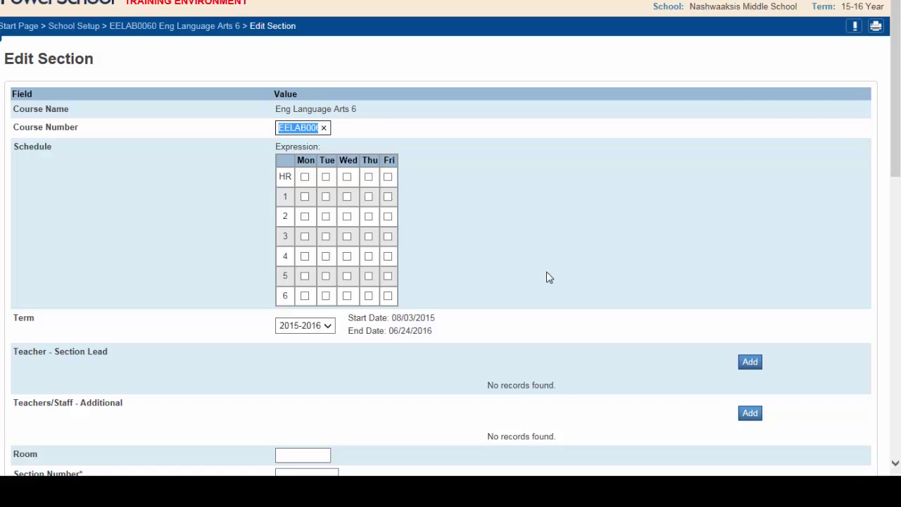
- Schedule Monday period 1, Monday–Wednesday period 2 and Friday period 3, keeping term 2015-2016
left_click(304, 196)
left_click(305, 216)
left_click(325, 216)
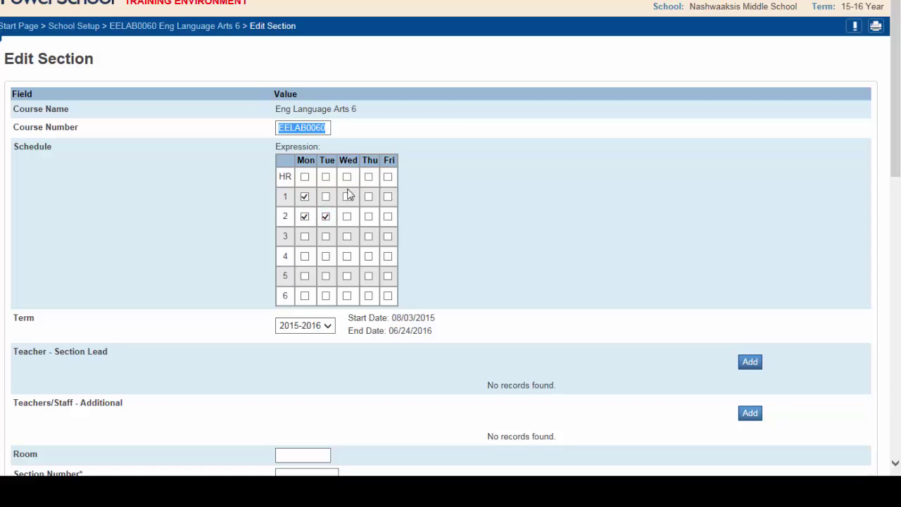
left_click(346, 217)
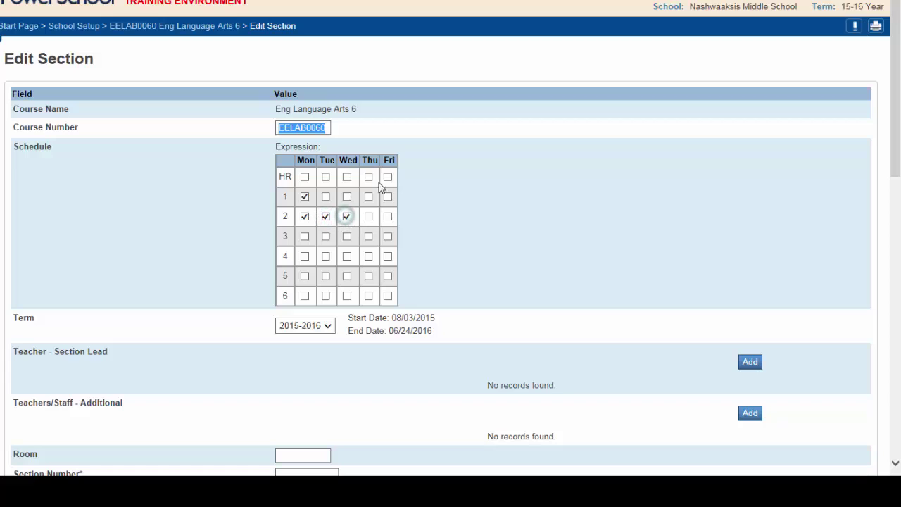
left_click(388, 237)
left_click(328, 328)
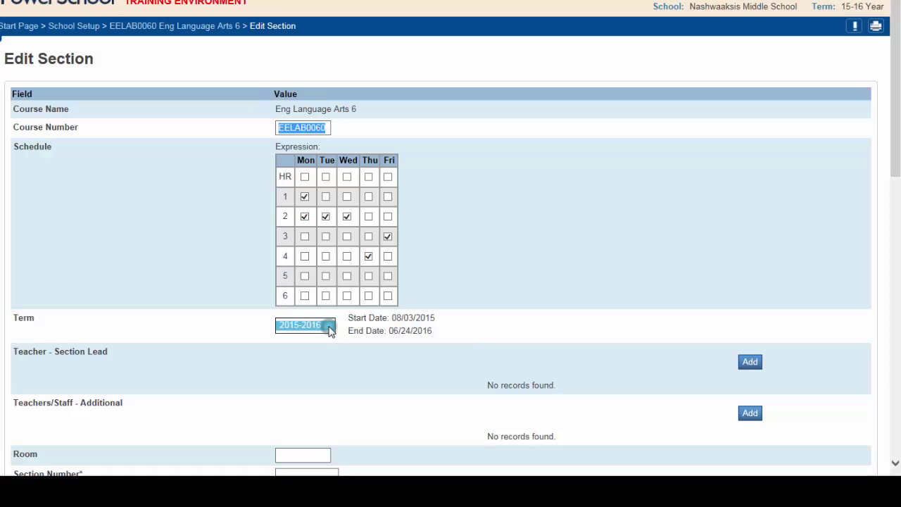
left_click(329, 357)
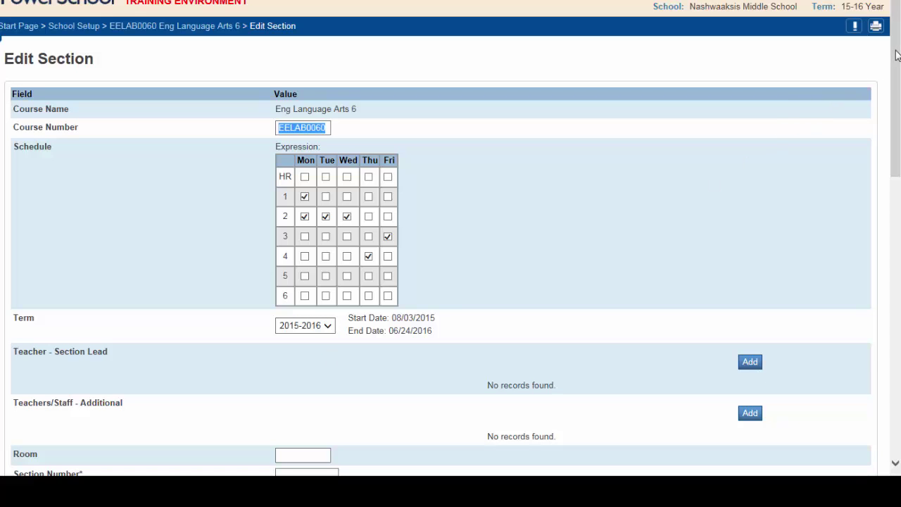
left_click_drag(893, 62, 895, 111)
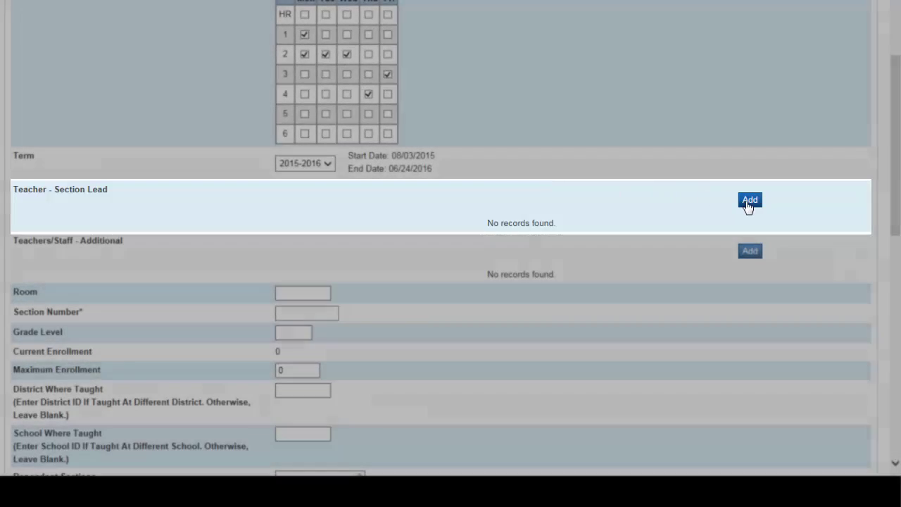
- Assign a lead teacher at 66% for 8/3/2015–6/24/2016 and add an additional-staff row
left_click(747, 201)
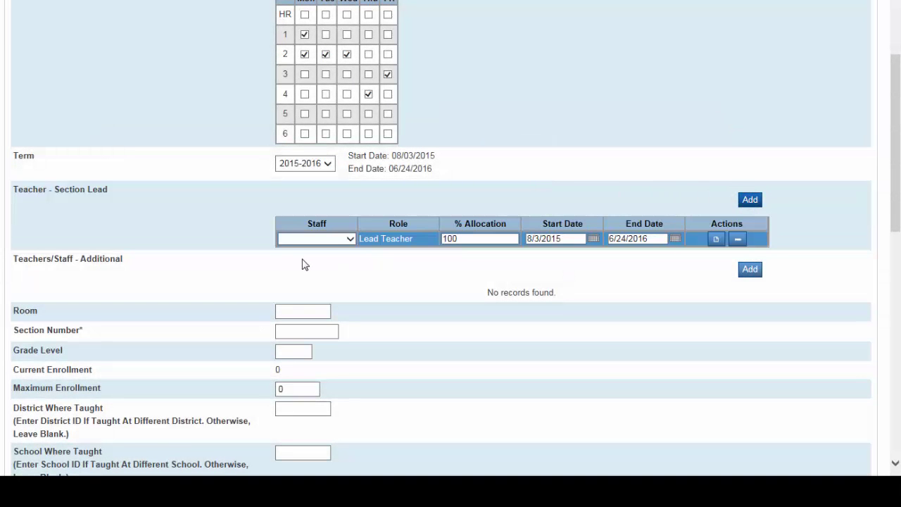
left_click(349, 238)
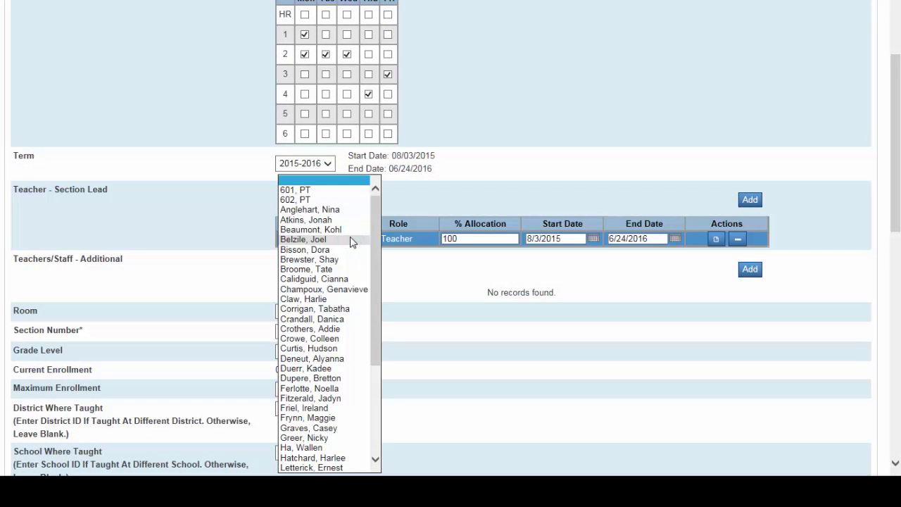
left_click(334, 320)
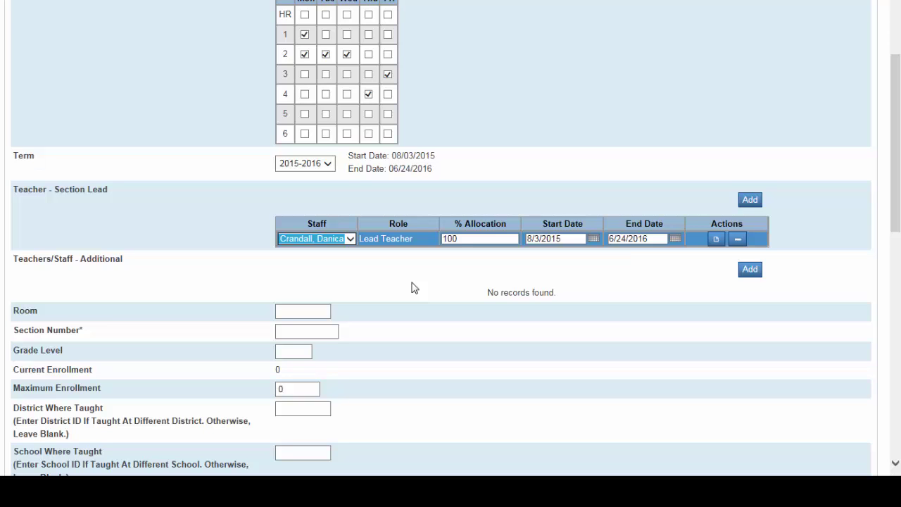
double_click(475, 238)
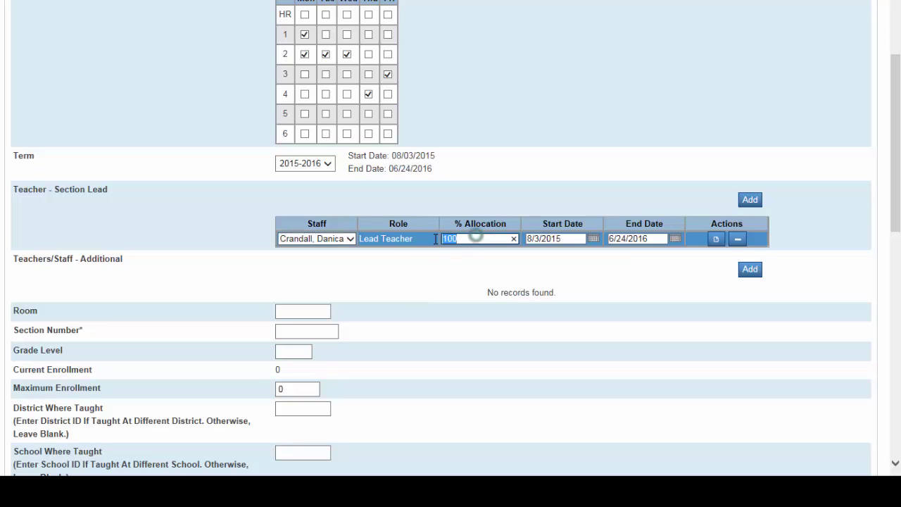
type("66")
left_click(593, 239)
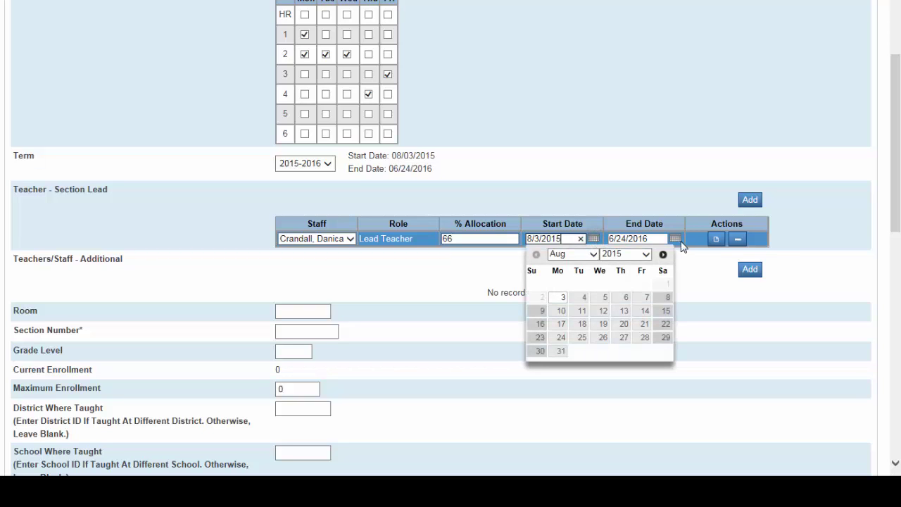
left_click(674, 239)
left_click(572, 268)
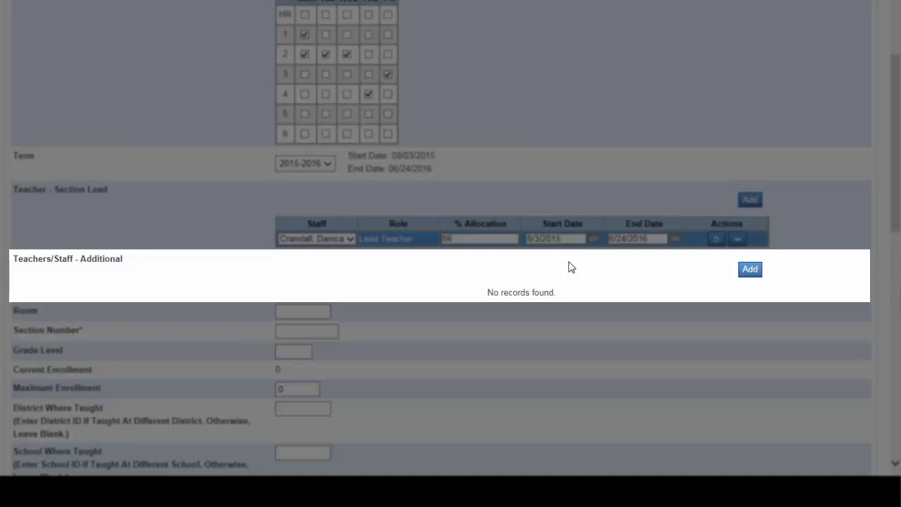
left_click(748, 270)
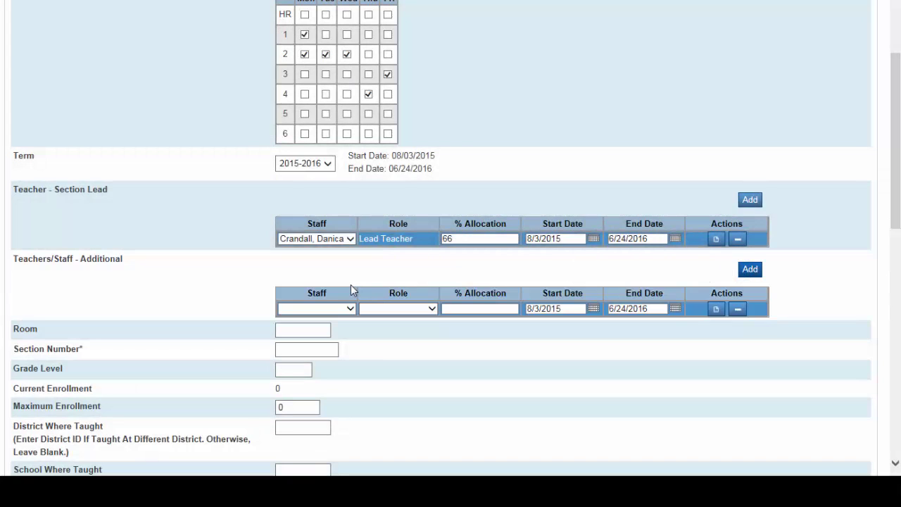
- Fill the additional-staff row with a Co-teacher at 33% allocation
left_click(350, 308)
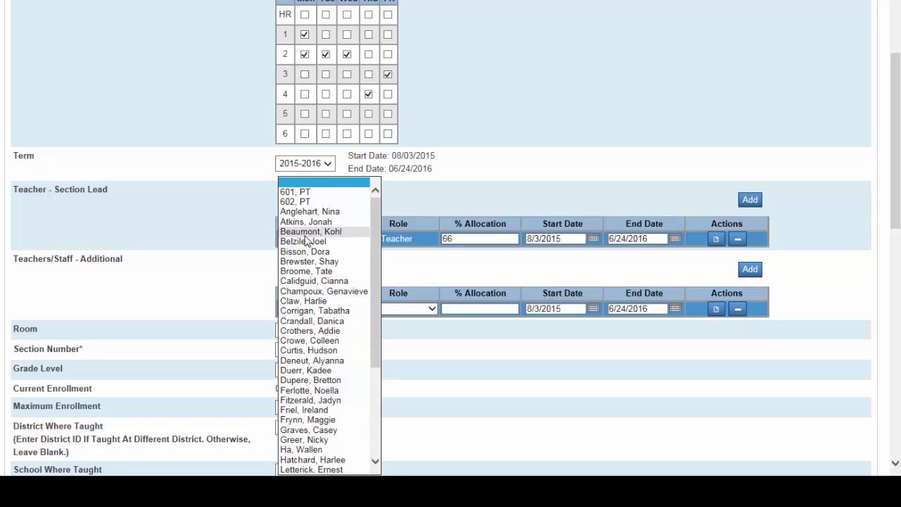
left_click(302, 261)
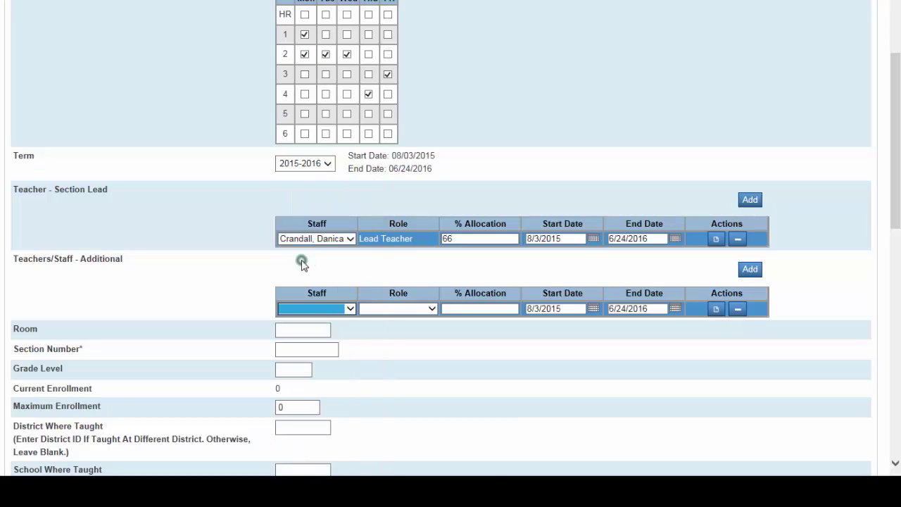
left_click(431, 309)
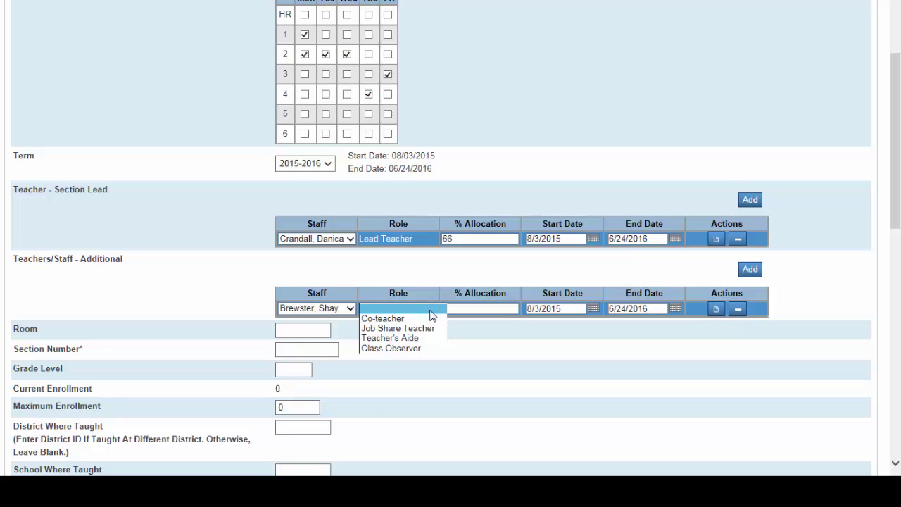
left_click(392, 318)
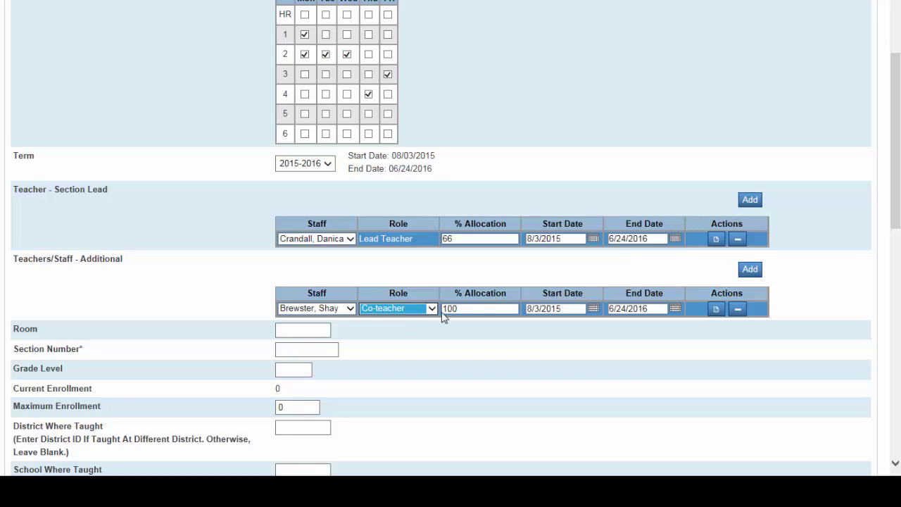
left_click_drag(467, 308, 434, 310)
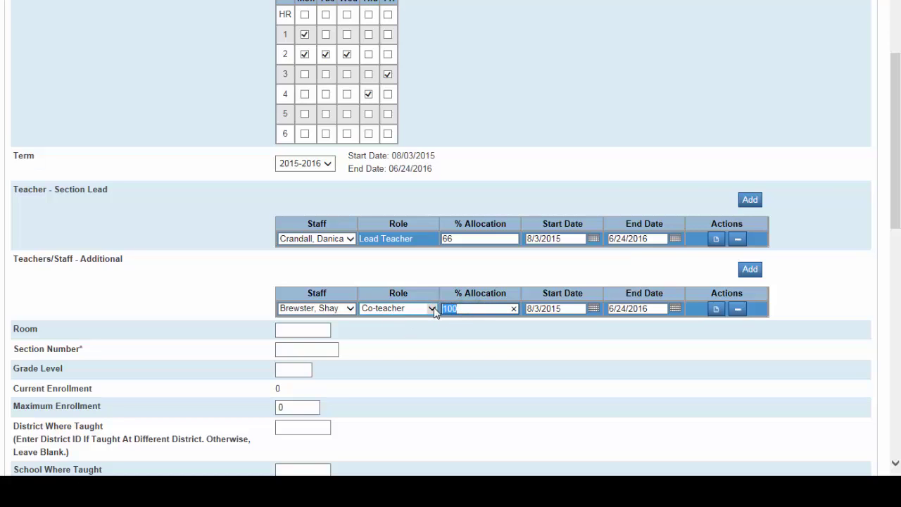
type("33")
- Enter Room 225, Section Number 6A, Grade Level 6 and Maximum Enrollment 28
left_click(303, 331)
type("225")
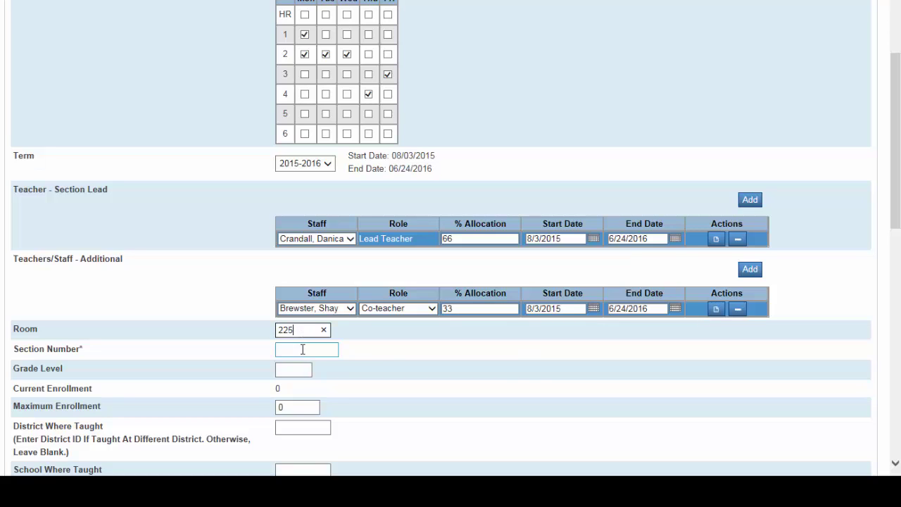
left_click(303, 349)
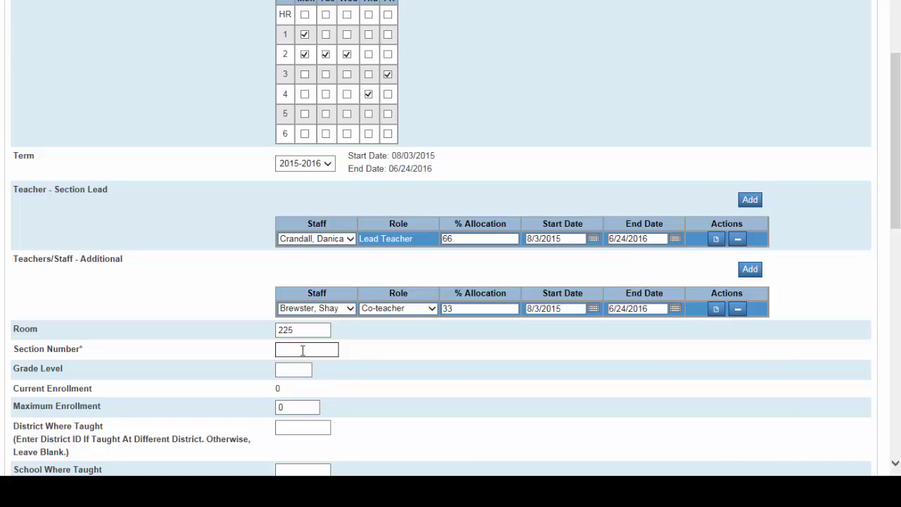
type("6A")
left_click(293, 367)
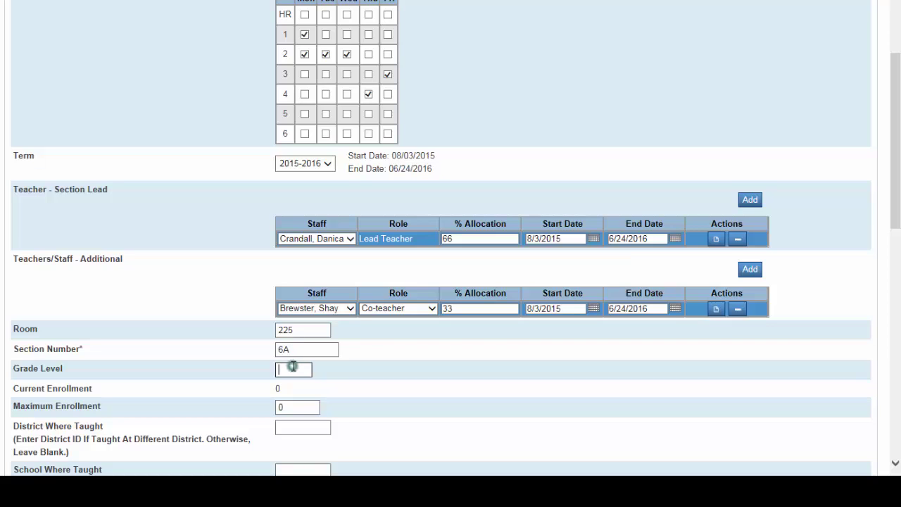
type("6")
left_click_drag(301, 406, 275, 408)
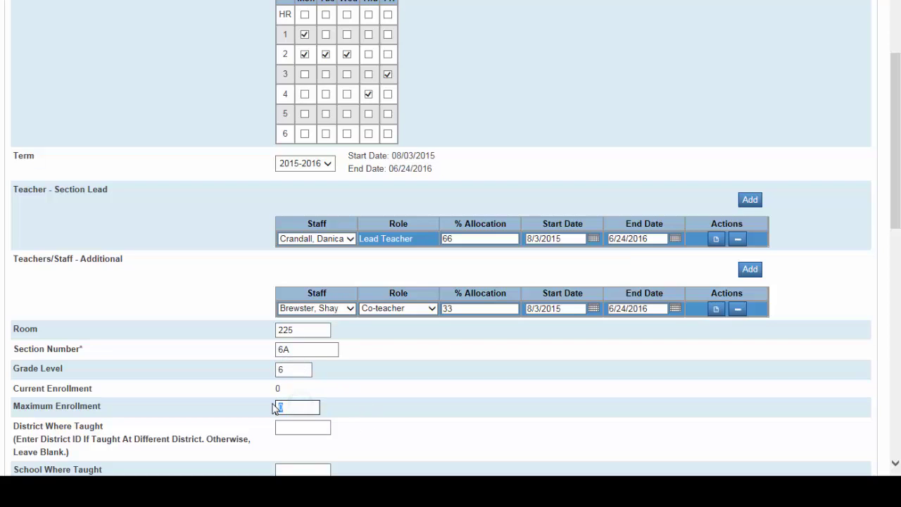
type("28")
left_click(899, 146)
- Submit the new section and return to the Eng Language Arts 6 sections list
left_click_drag(899, 147, 899, 380)
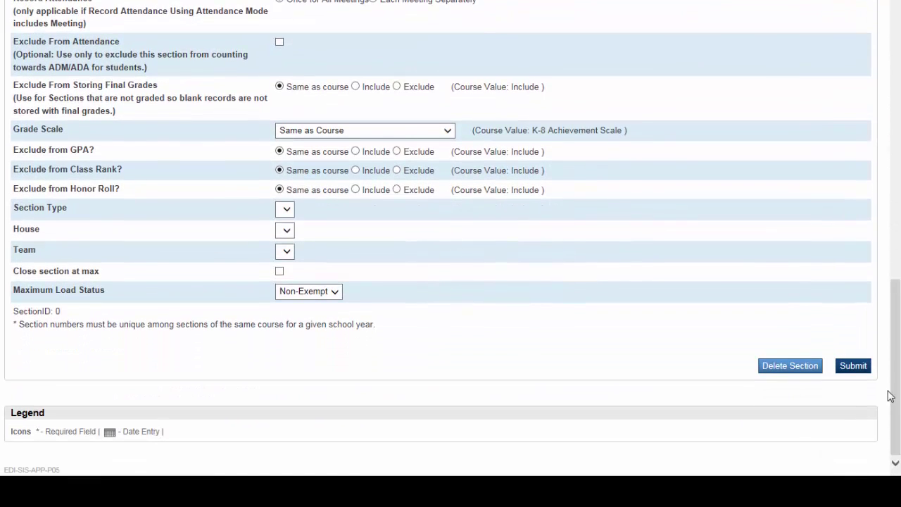
left_click(852, 366)
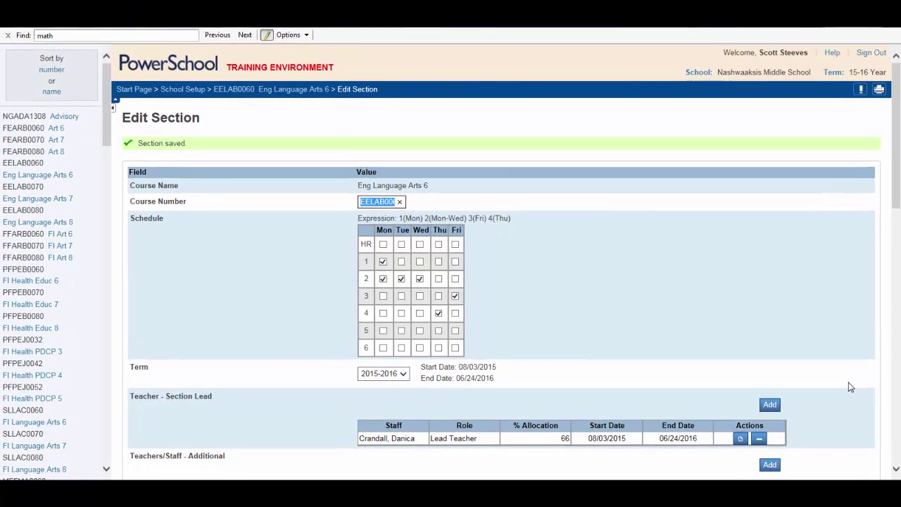
left_click(35, 178)
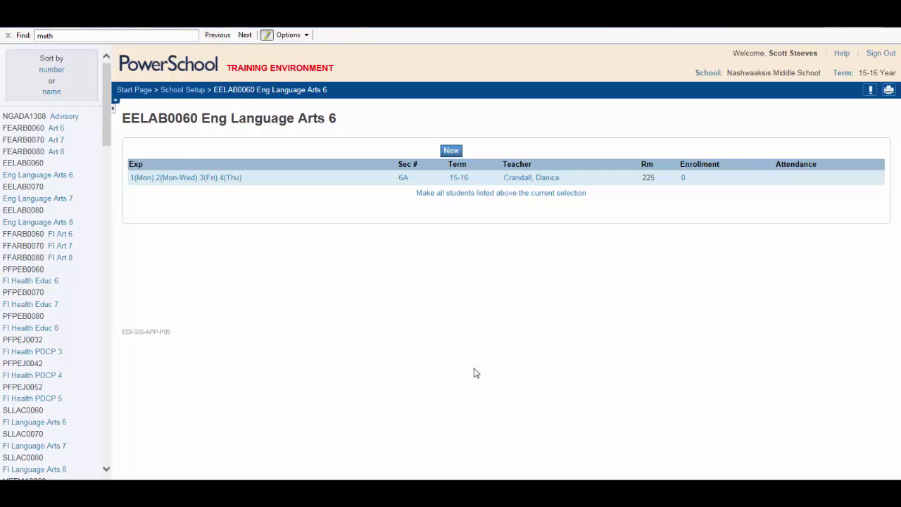
- Open section 6A and add the incoming teacher as a second lead at 66% allocation
left_click(403, 177)
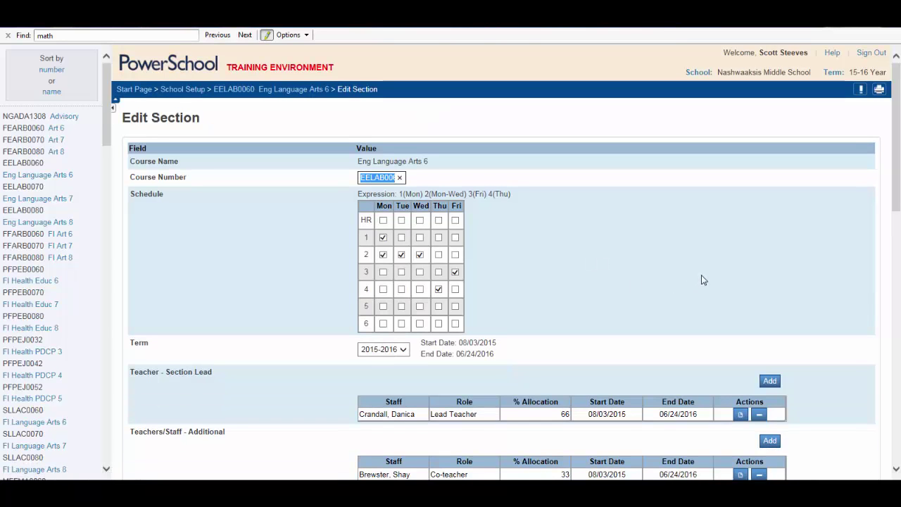
scroll(702, 279, "down", 5)
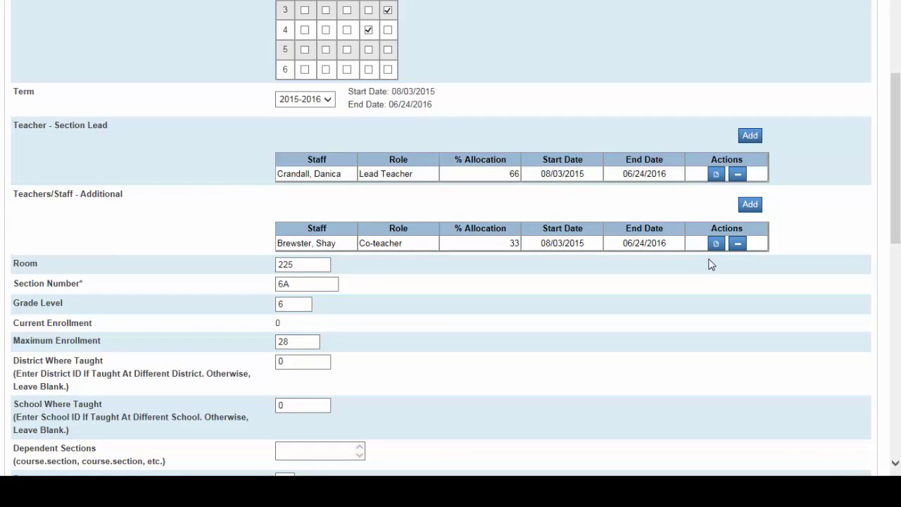
left_click(751, 135)
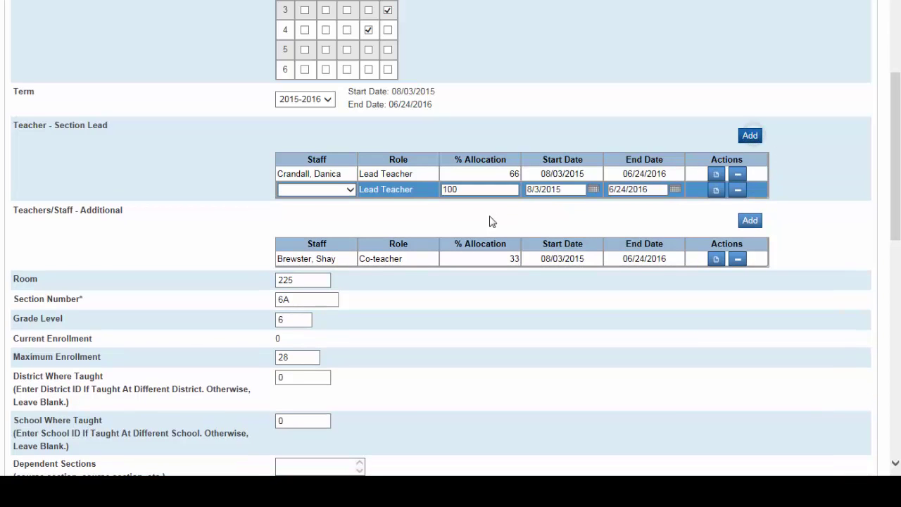
left_click(349, 190)
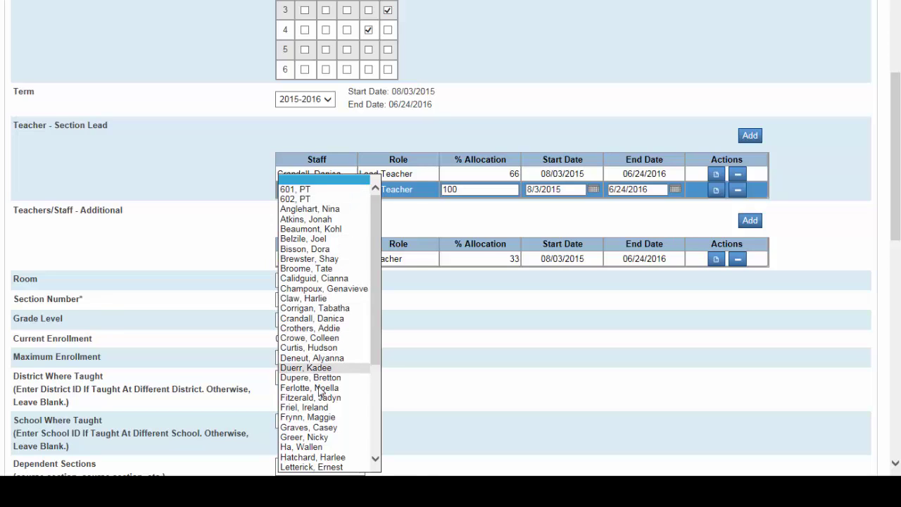
left_click(315, 427)
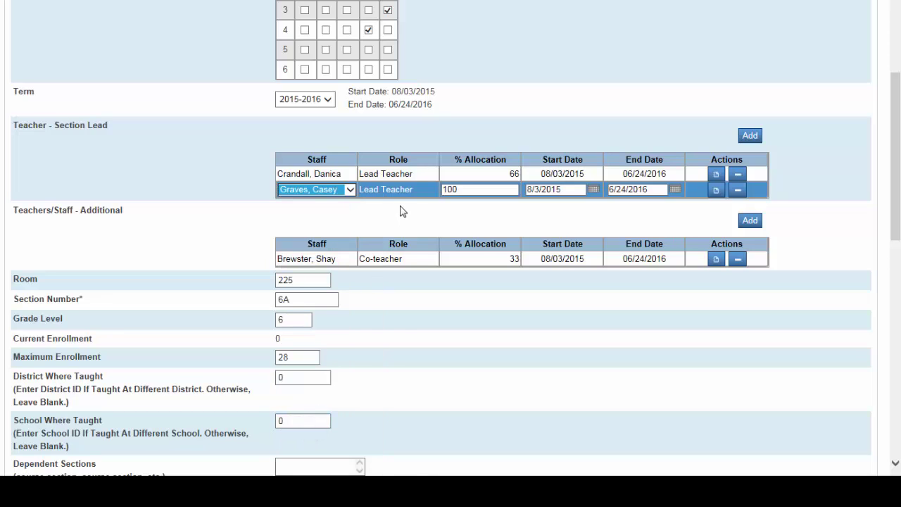
double_click(468, 190)
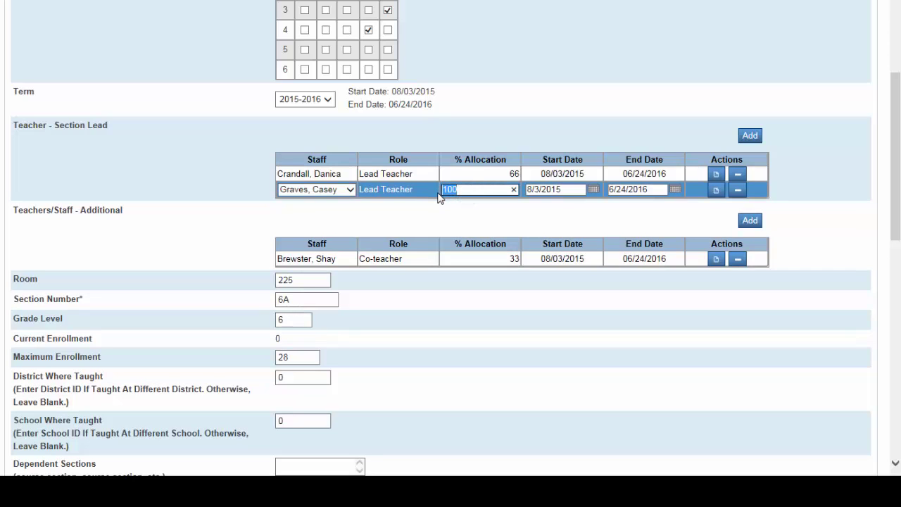
type("66")
left_click(453, 209)
- Set the original lead teacher's end date to 10/30/2015
left_click(669, 173)
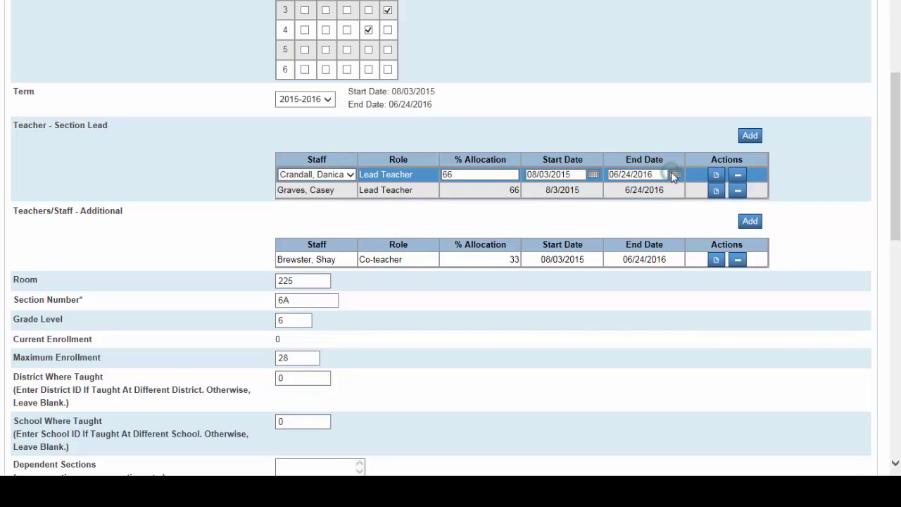
left_click(675, 174)
left_click(669, 190)
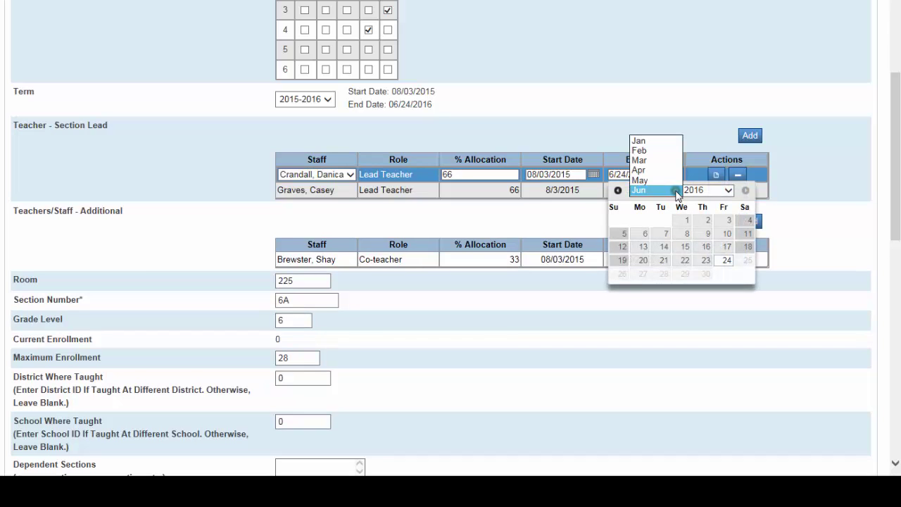
left_click(727, 190)
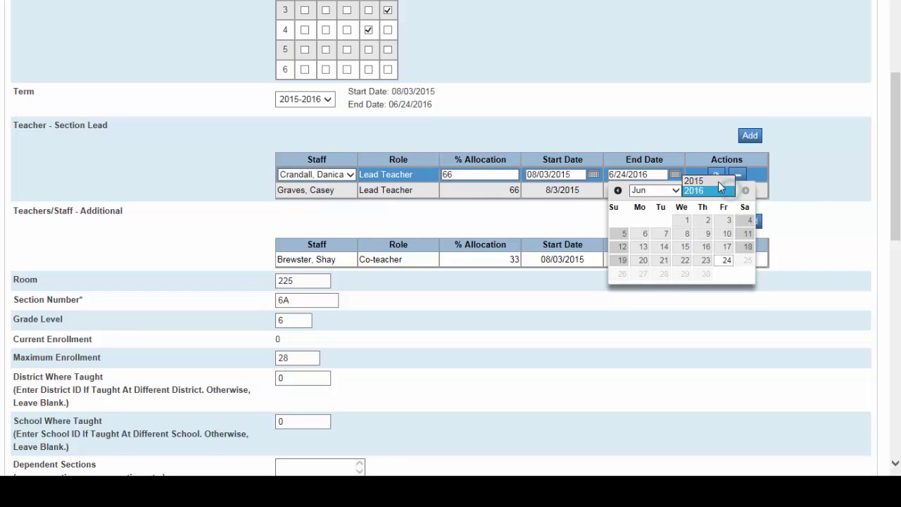
left_click(698, 180)
left_click(675, 190)
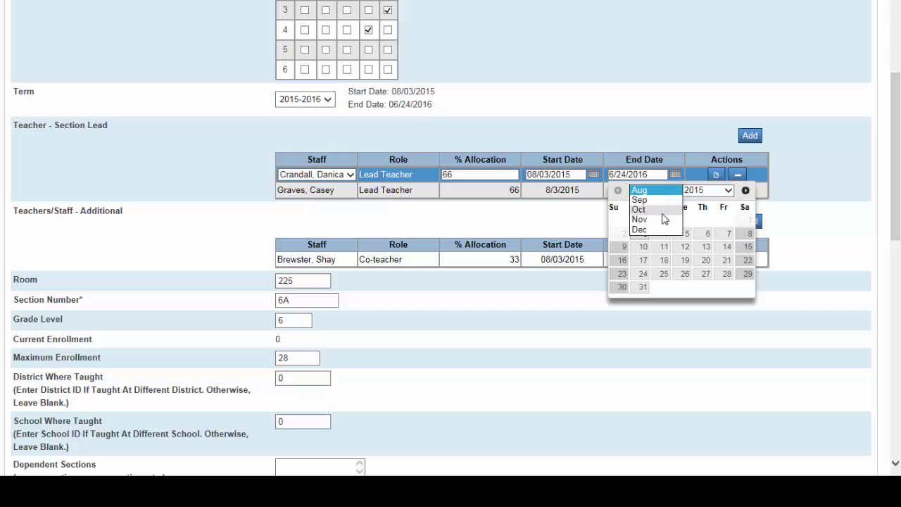
left_click(663, 218)
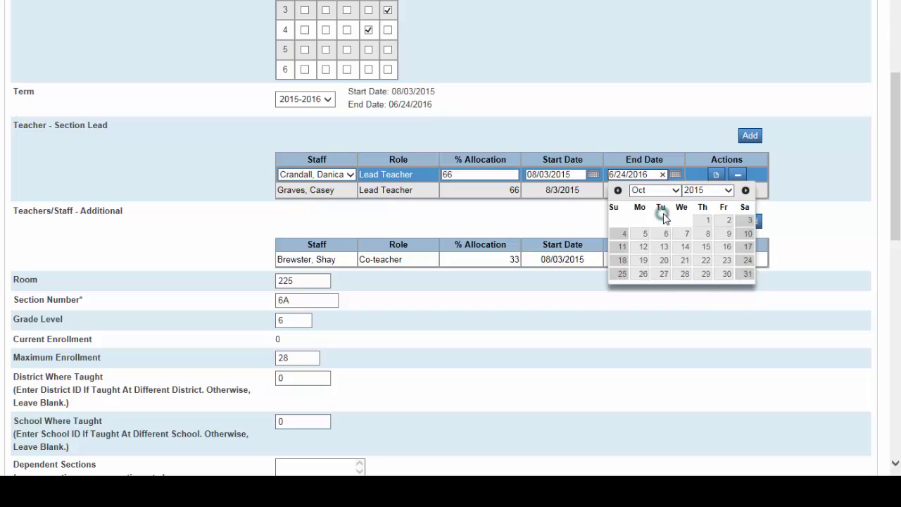
left_click(728, 274)
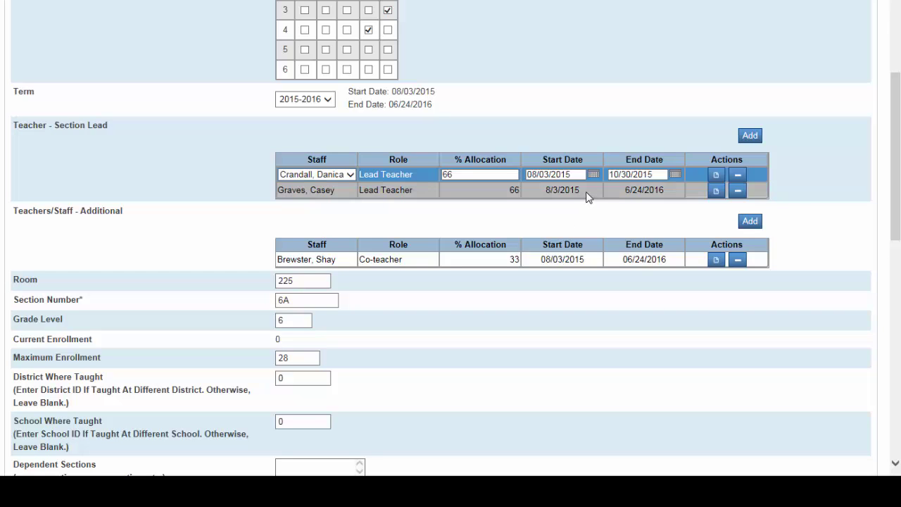
- Set the new lead teacher's start date to 10/31/2015
left_click(588, 197)
left_click(593, 190)
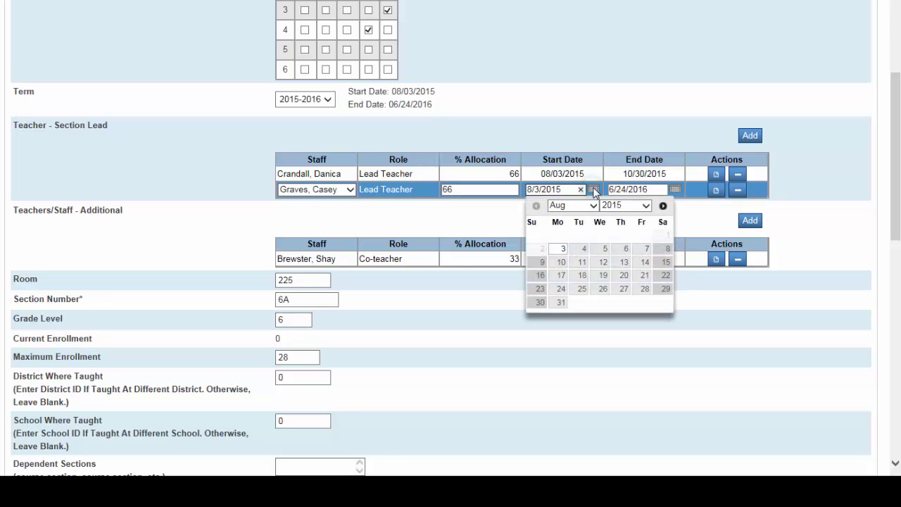
left_click(591, 206)
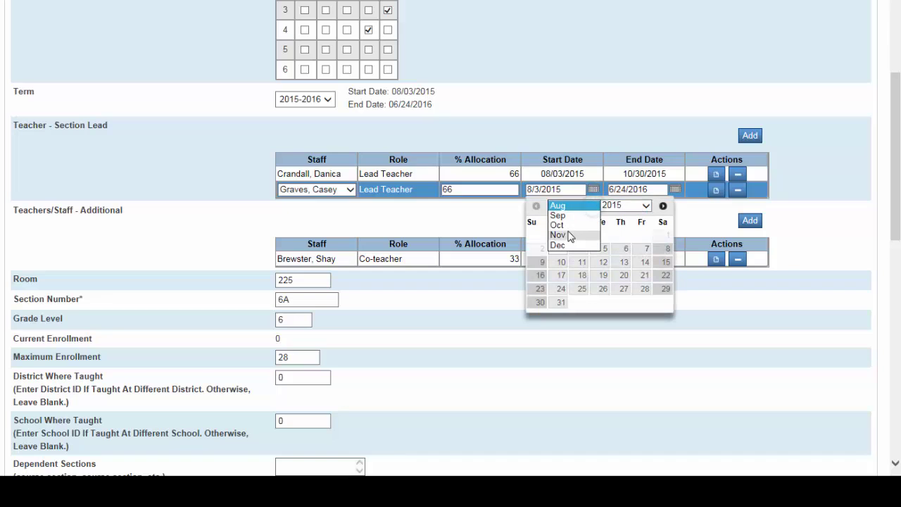
left_click(559, 225)
left_click(664, 290)
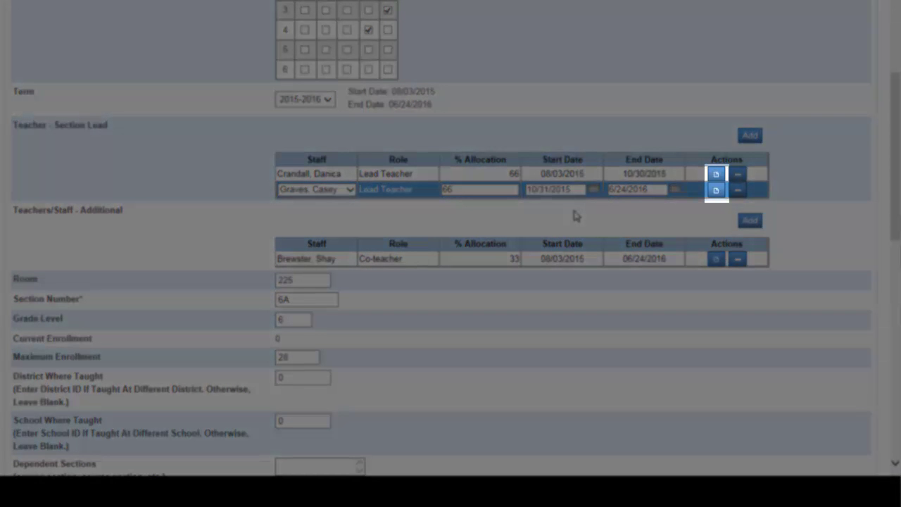
- Add the note 'Maternity leave' to the original lead teacher's row
left_click(716, 174)
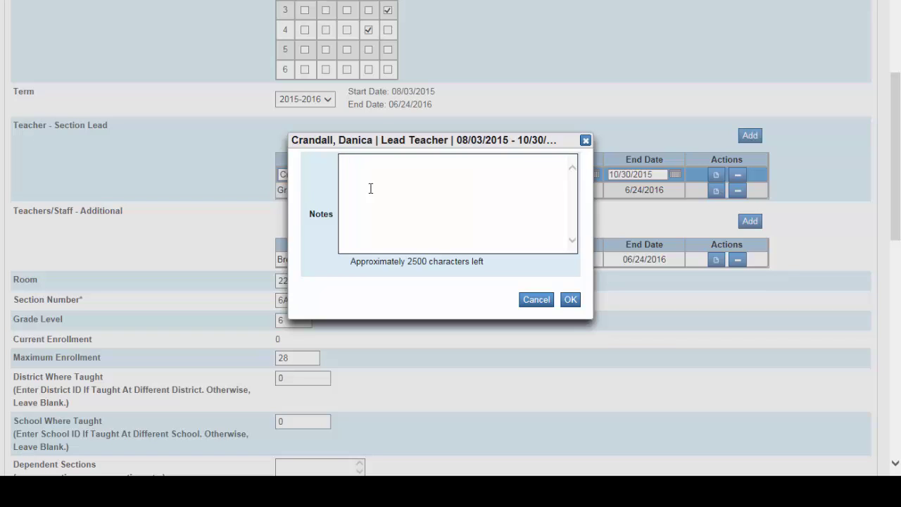
type("Maternity leave")
left_click(569, 300)
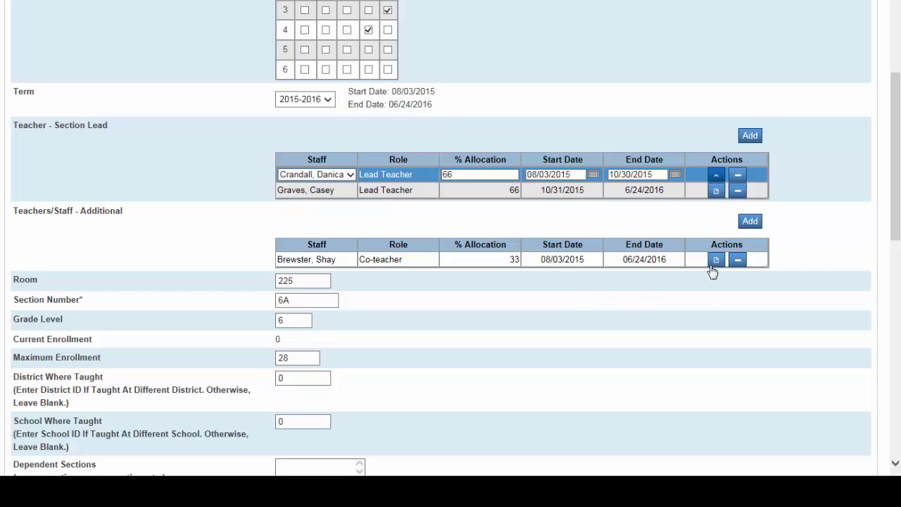
- Note on the new lead's row that they are taking over for the original lead on maternity leave
left_click(713, 191)
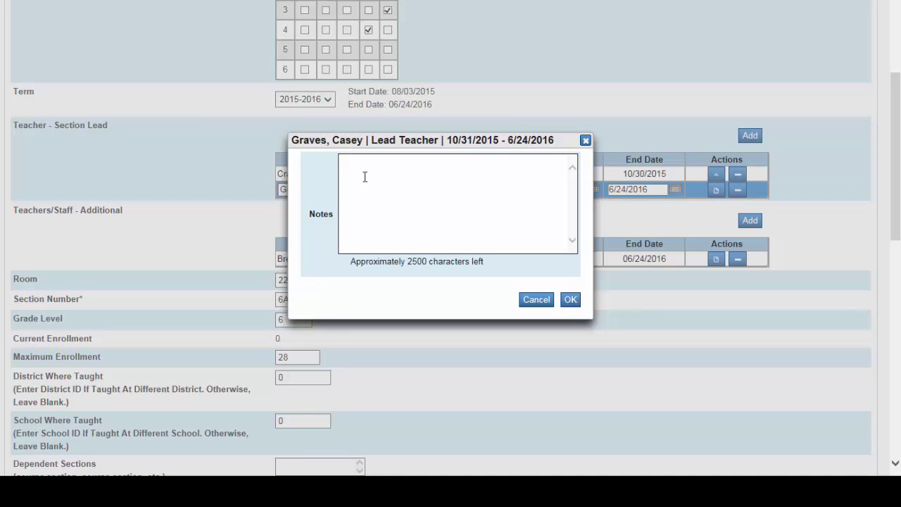
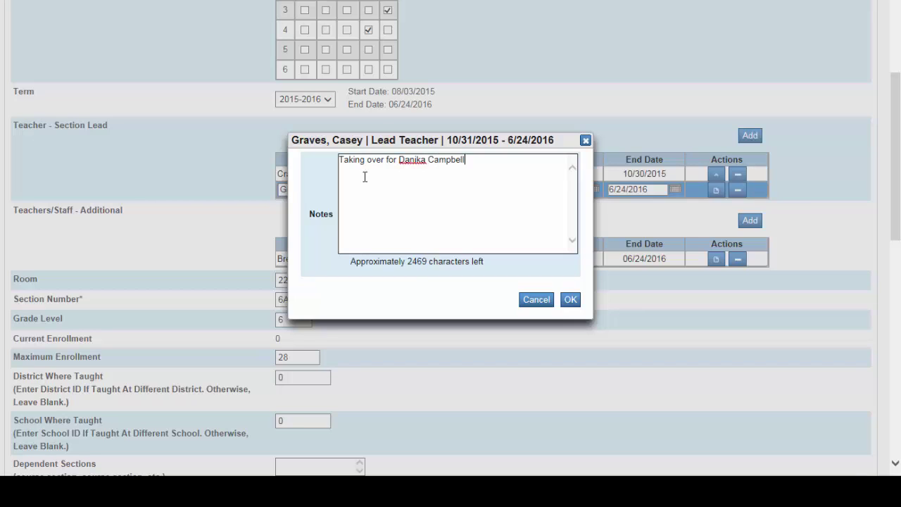
type(", who is on maternity leave")
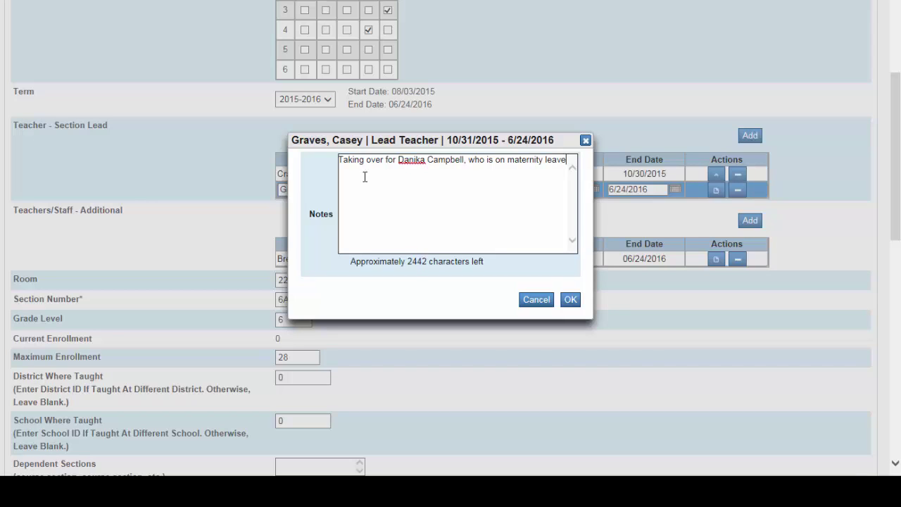
type(".")
left_click(571, 302)
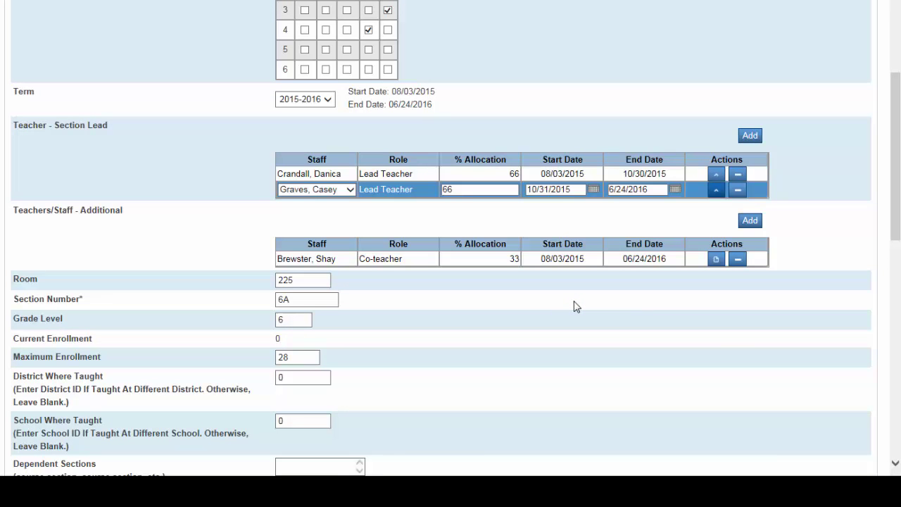
- Submit section 6A with both dated lead-teacher rows and their handover notes
scroll(732, 352, "down", 10)
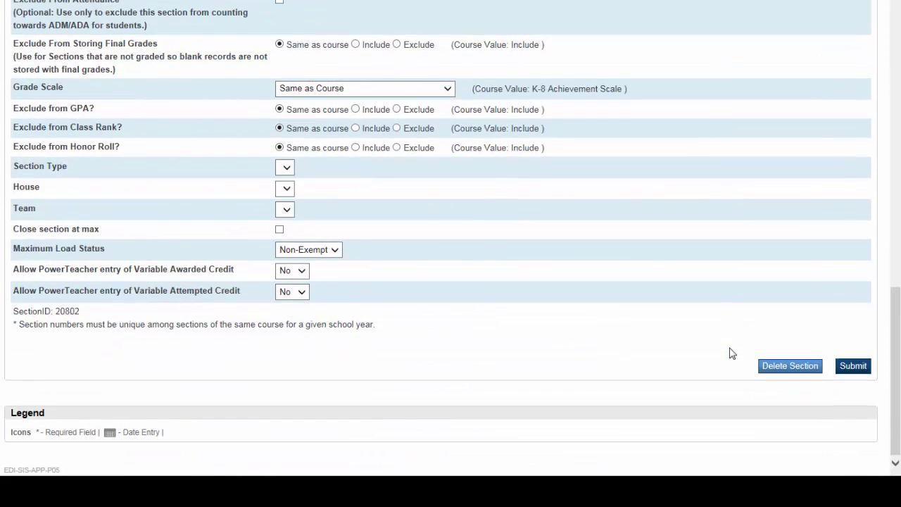
left_click(851, 367)
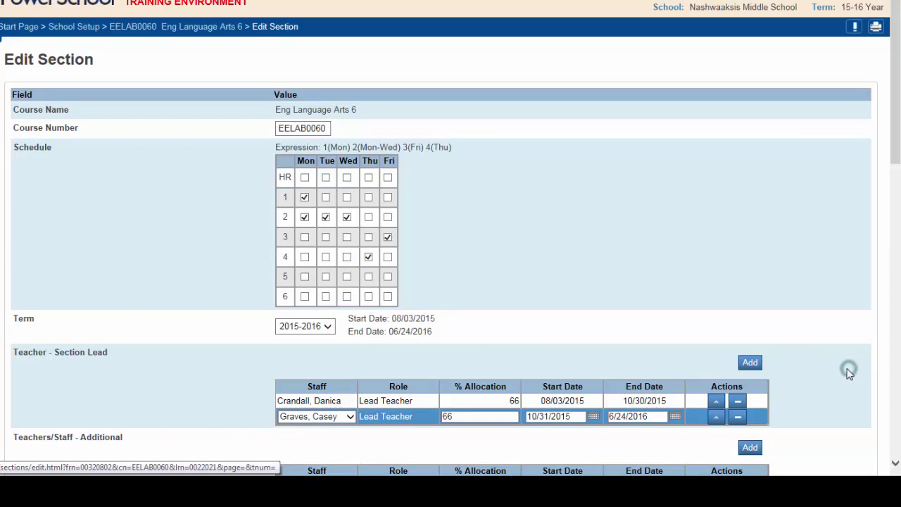